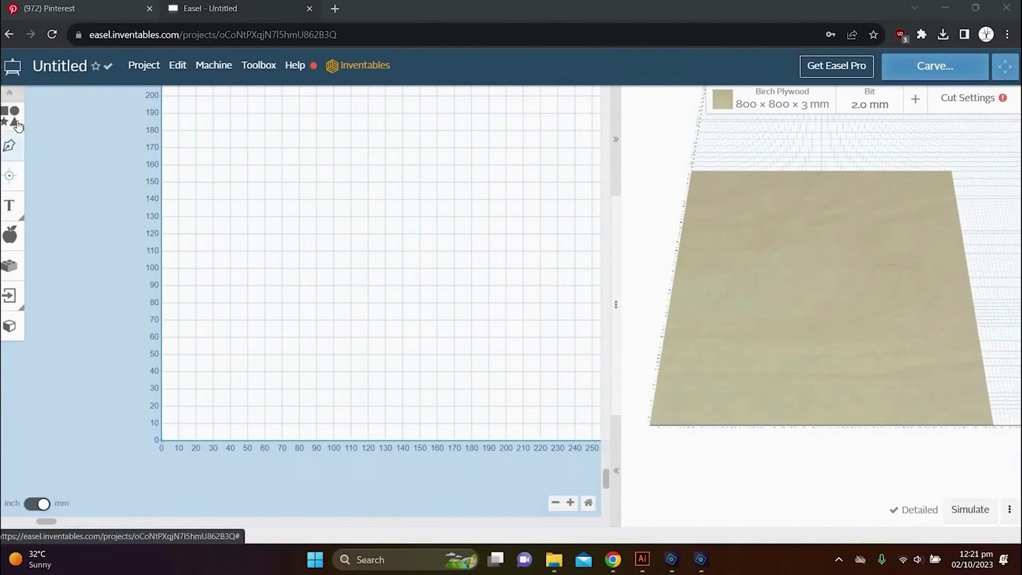
# Add a rectangle 60 mm wide and 100 mm high with 10 mm corner radii in both directions
pyautogui.click(16, 123)
pyautogui.click(39, 114)
pyautogui.click(101, 208)
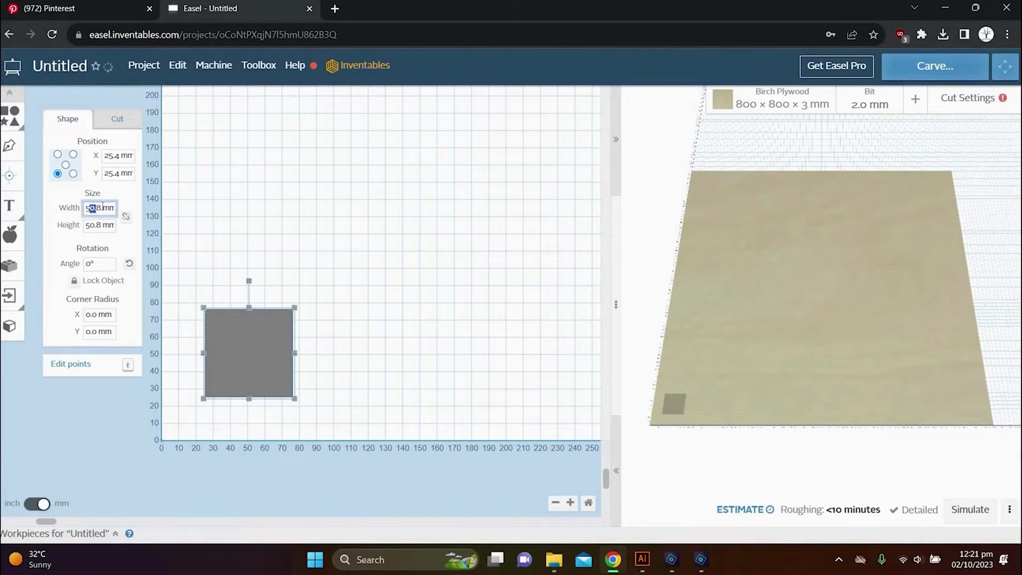
pyautogui.write('60')
pyautogui.click(82, 228)
pyautogui.write('12')
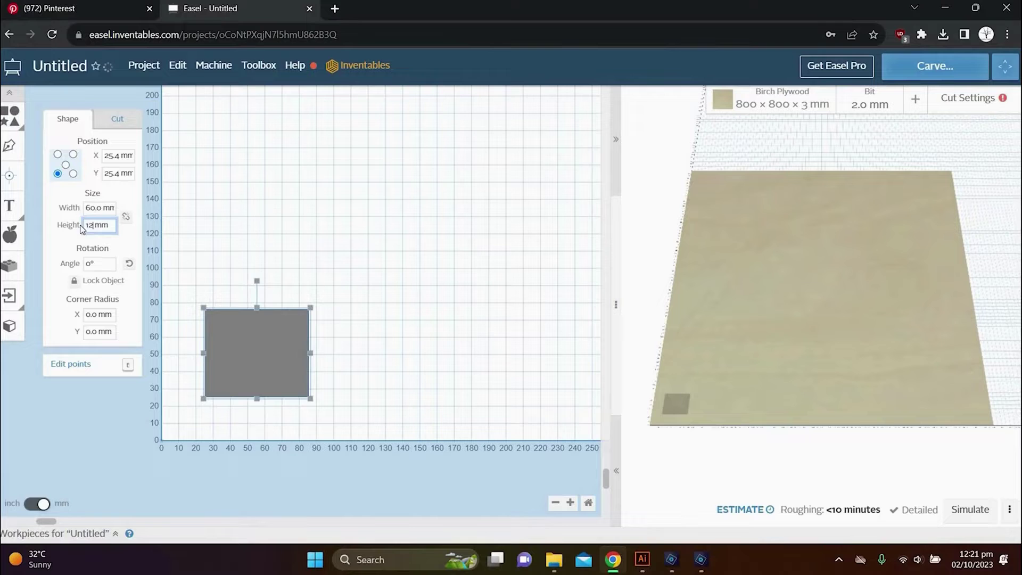
pyautogui.write('0')
pyautogui.press('Return')
pyautogui.write('0')
pyautogui.press('Return')
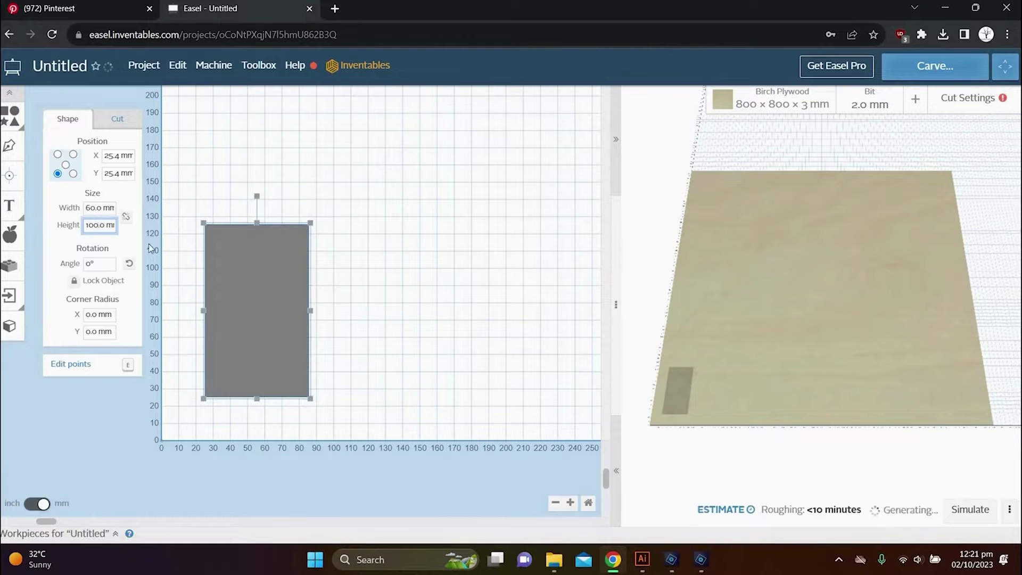
pyautogui.click(88, 315)
pyautogui.click(101, 333)
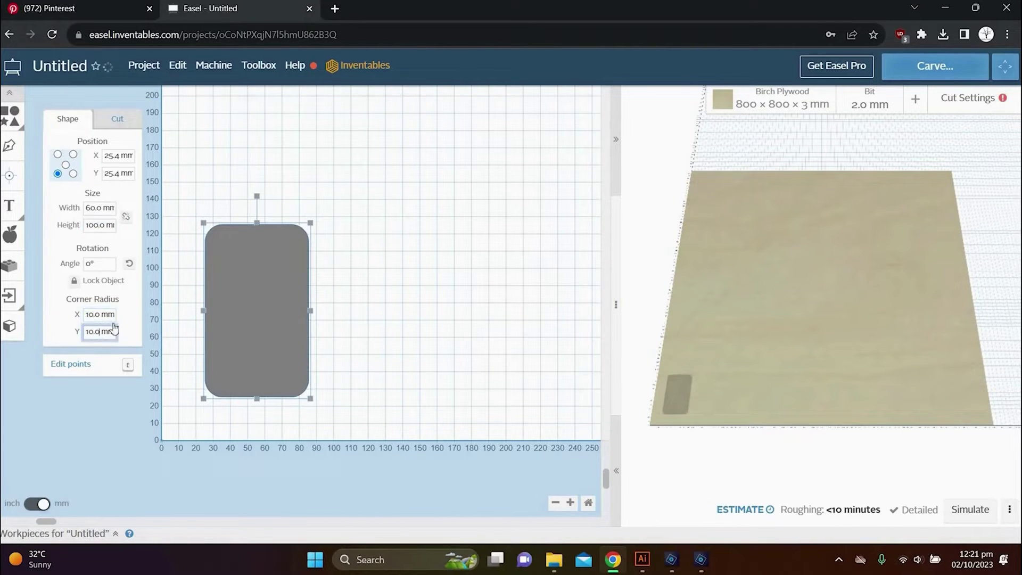
# Set the rounded rectangle to cut outside its path 3 mm deep without tabs, and move it to about X 4.1, Y 6.4 mm
pyautogui.click(117, 119)
pyautogui.click(92, 261)
pyautogui.click(93, 362)
pyautogui.click(103, 417)
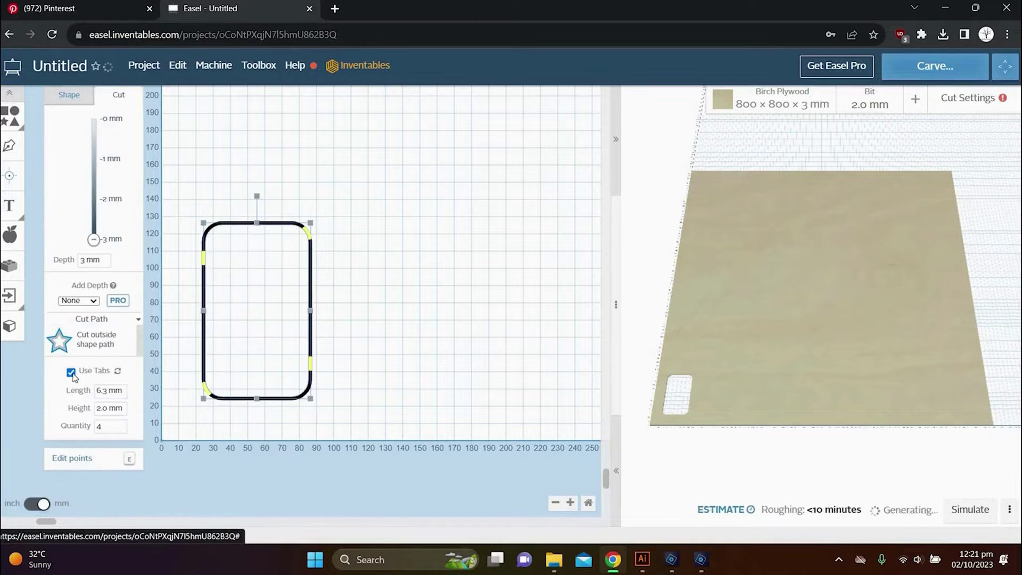
pyautogui.moveTo(260, 252); pyautogui.dragTo(234, 258)
# Add a small circular hole, cut 3 mm deep, inside the rounded rectangle's upper-right corner
pyautogui.click(9, 114)
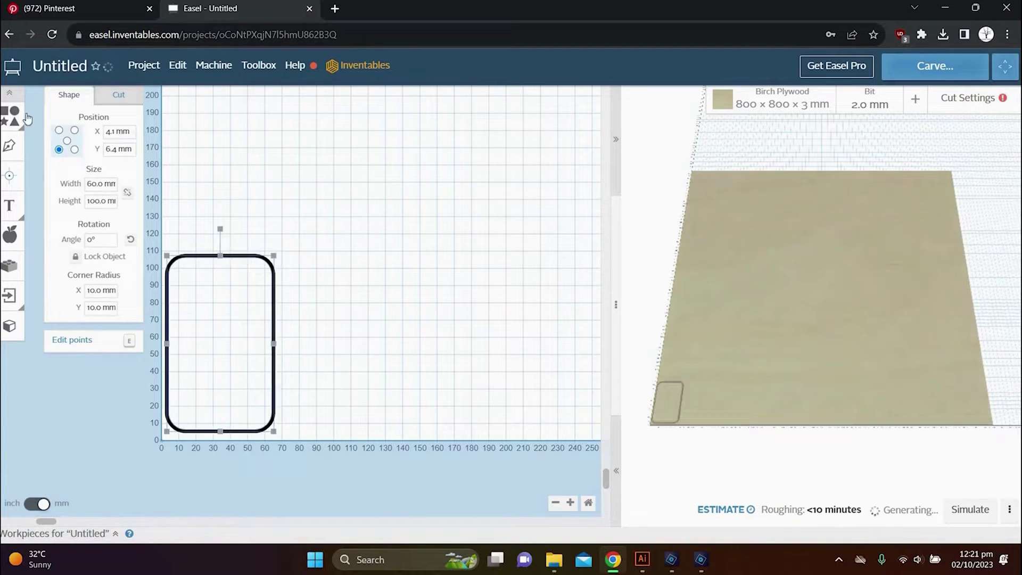
pyautogui.click(56, 115)
pyautogui.click(97, 185)
pyautogui.write('8.3')
pyautogui.press('Return')
pyautogui.click(98, 185)
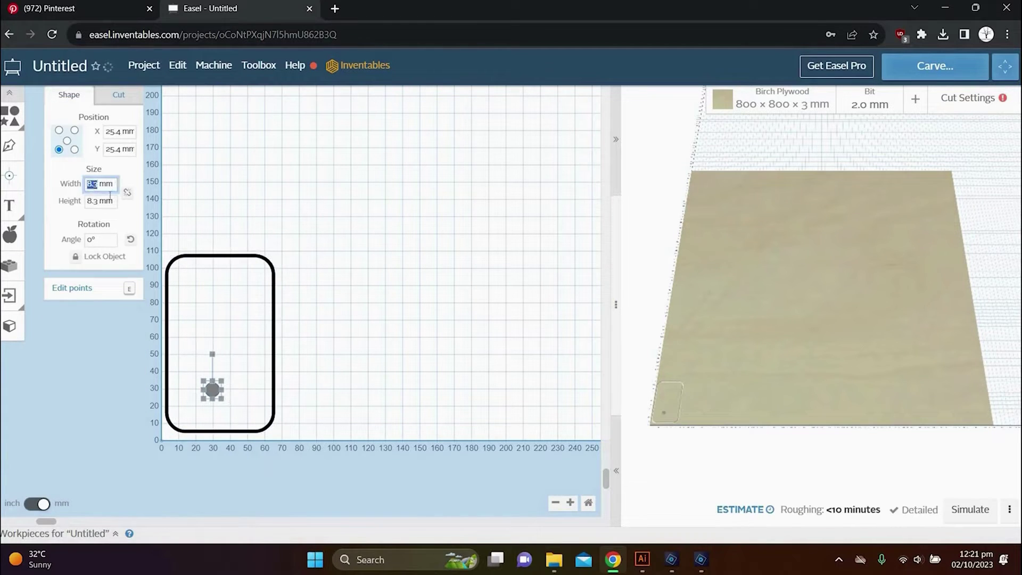
pyautogui.press('Return')
pyautogui.click(118, 95)
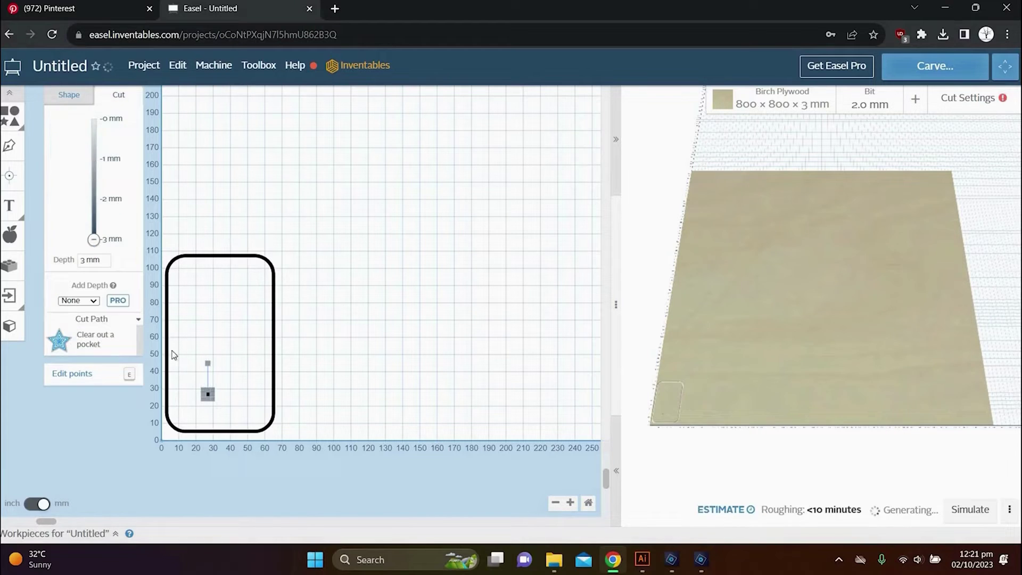
pyautogui.moveTo(216, 396); pyautogui.dragTo(258, 269)
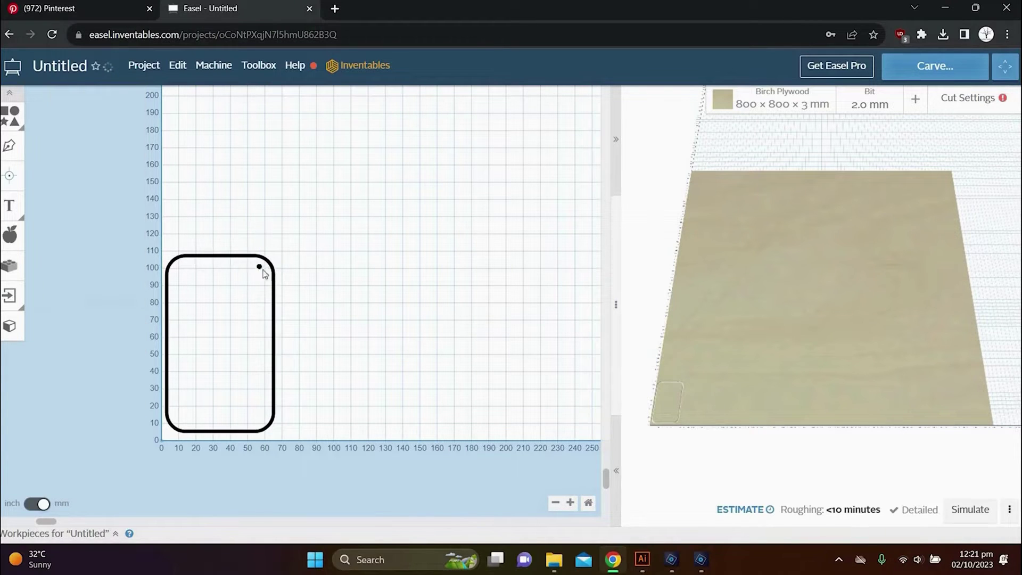
# Import the front-view VW Beetle artwork and scale it proportionally to a width of 75 mm
pyautogui.click(10, 296)
pyautogui.click(34, 325)
pyautogui.click(304, 102)
pyautogui.click(395, 295)
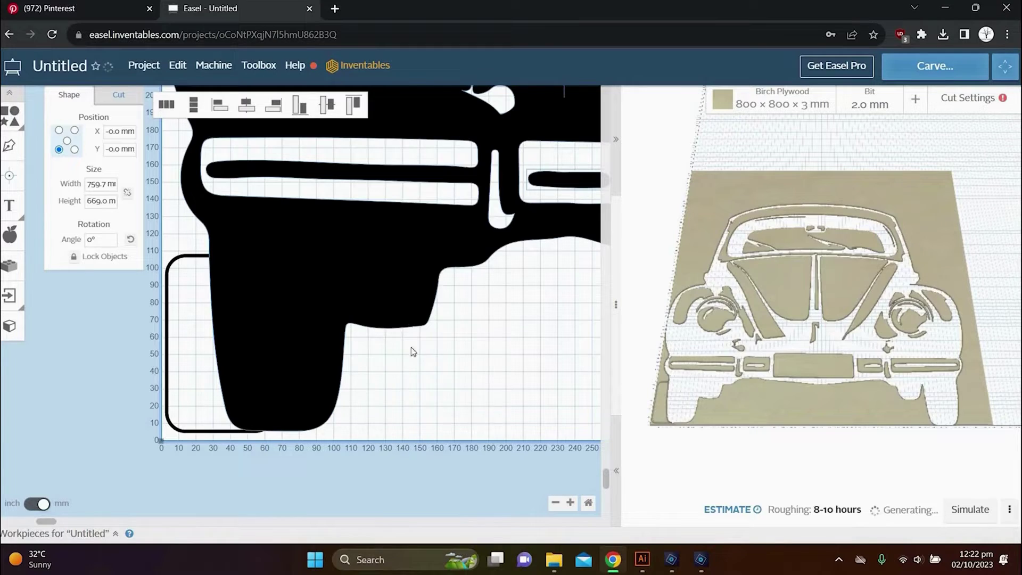
pyautogui.rightClick(397, 370)
pyautogui.tripleClick(113, 185)
pyautogui.write('75')
pyautogui.press('Return')
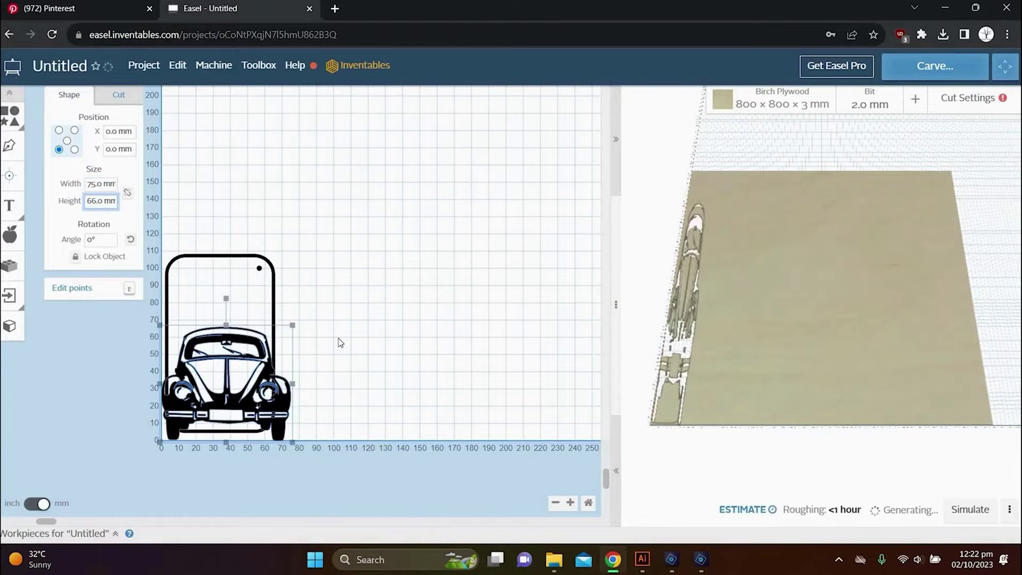
# Scale the car artwork down to about 53.9 × 47.5 mm and place it inside the rounded rectangle
pyautogui.click(338, 343)
pyautogui.click(242, 315)
pyautogui.moveTo(291, 296); pyautogui.dragTo(261, 324)
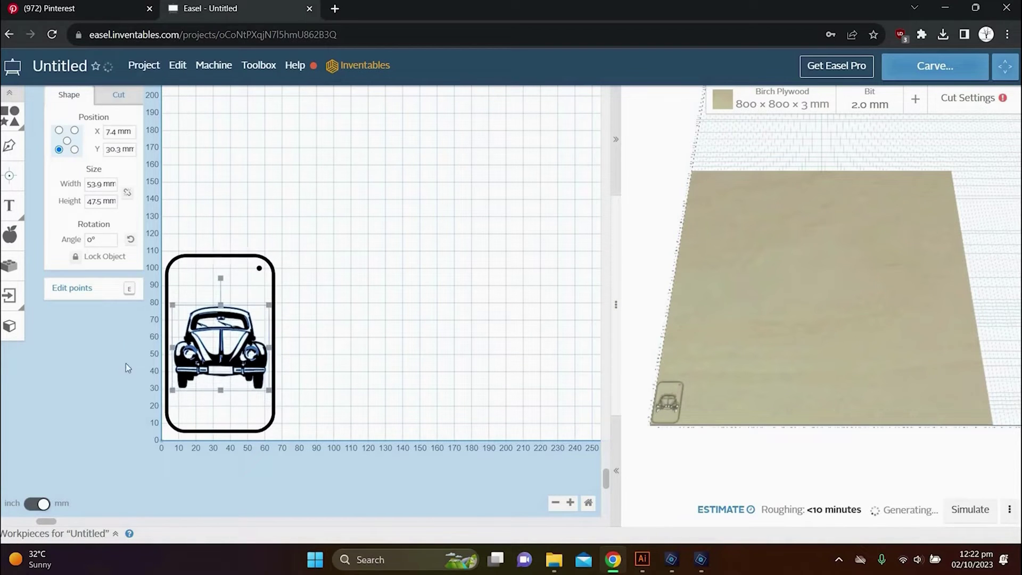
# Align the car artwork to the horizontal and vertical centre of the rounded rectangle
pyautogui.hotkey('ctrl', 'a')
pyautogui.click(300, 105)
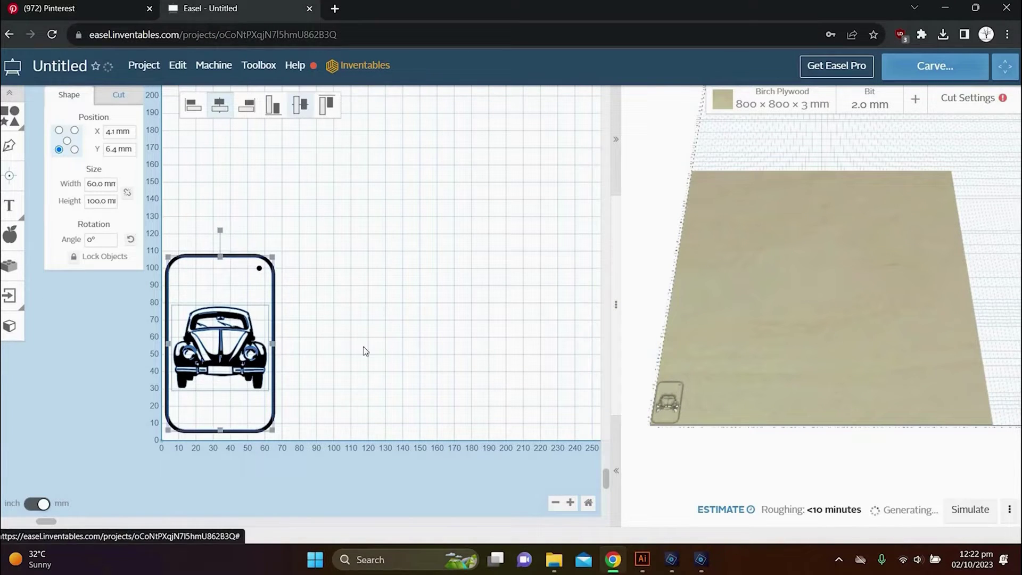
pyautogui.click(320, 350)
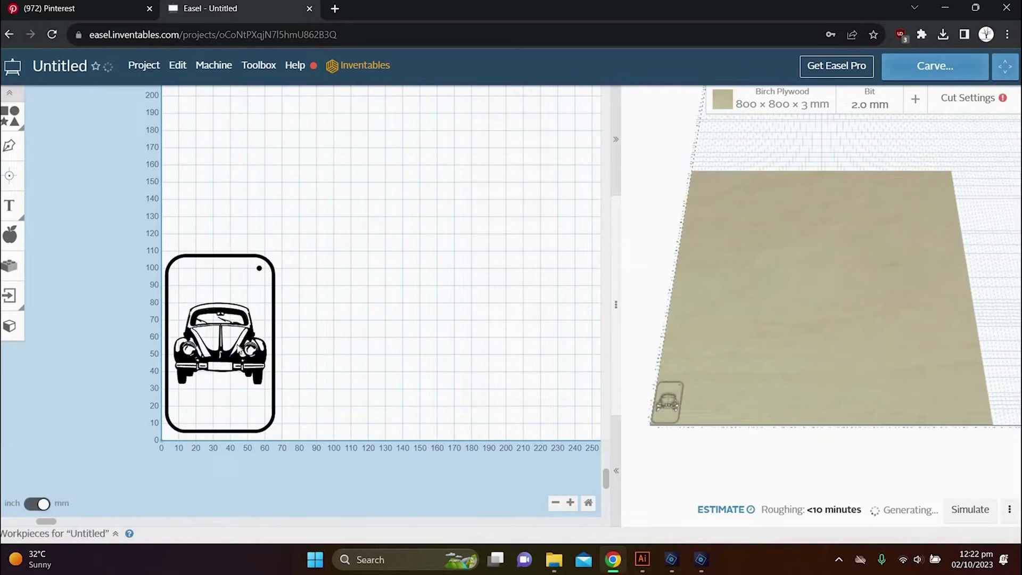
pyautogui.click(213, 325)
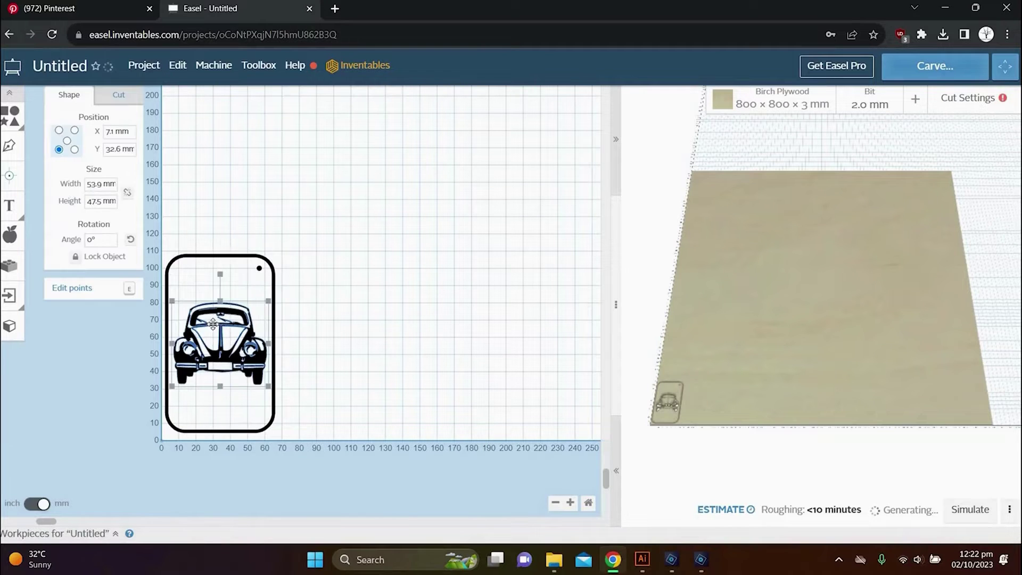
pyautogui.click(182, 198)
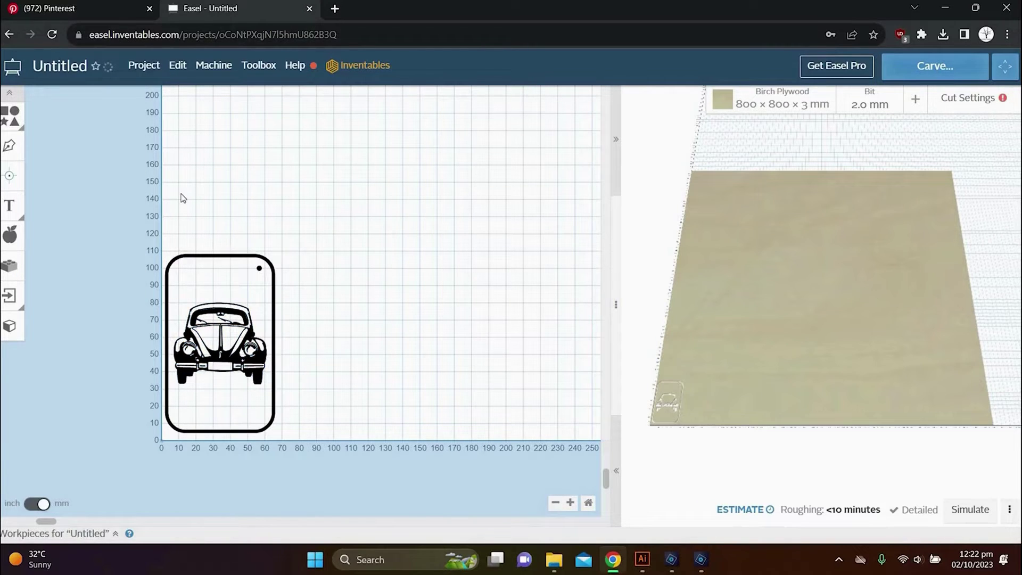
# Search the computer for LaserGRBL and launch the application
pyautogui.click(371, 559)
pyautogui.write('laser')
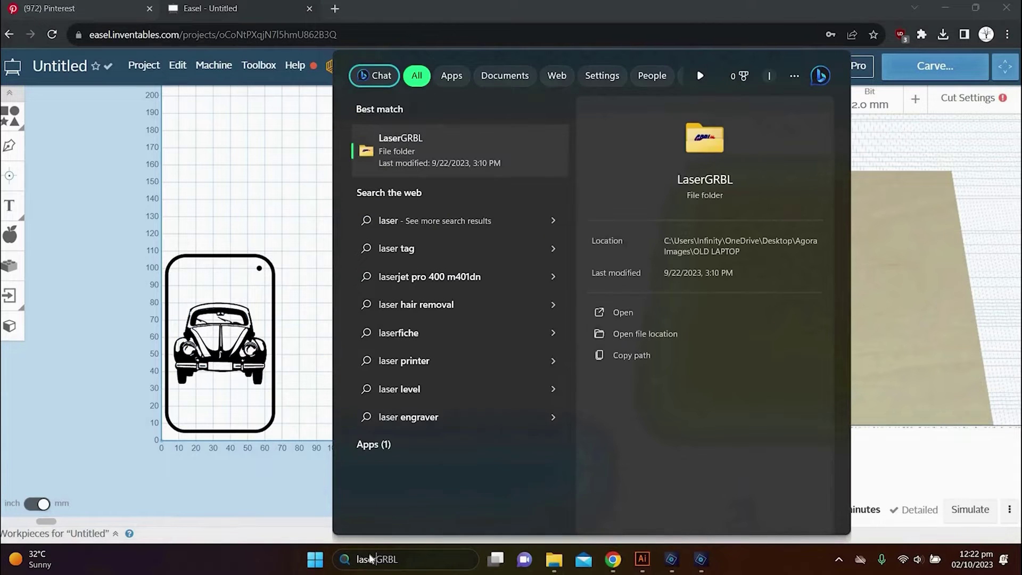
pyautogui.write('gr')
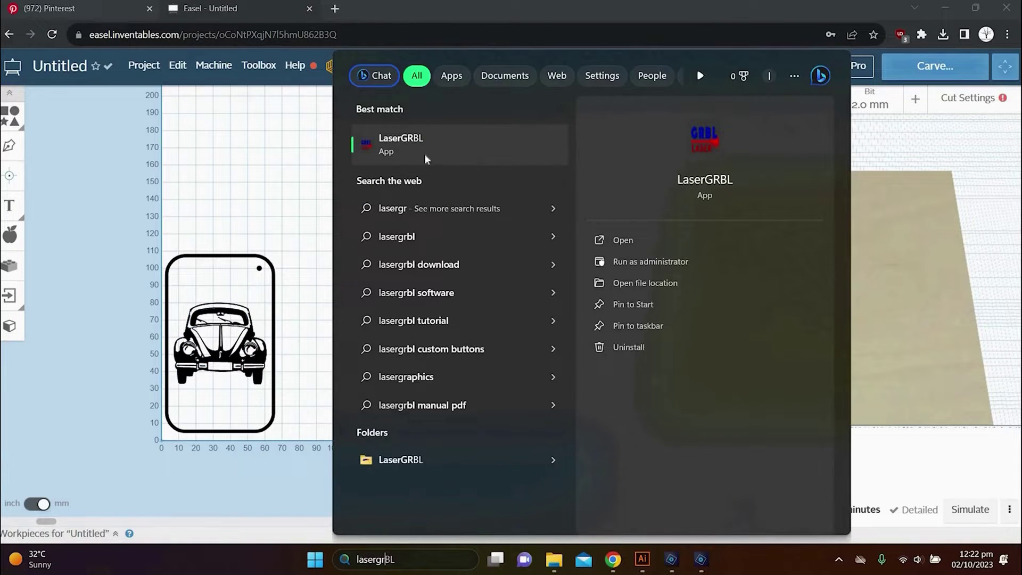
pyautogui.click(428, 147)
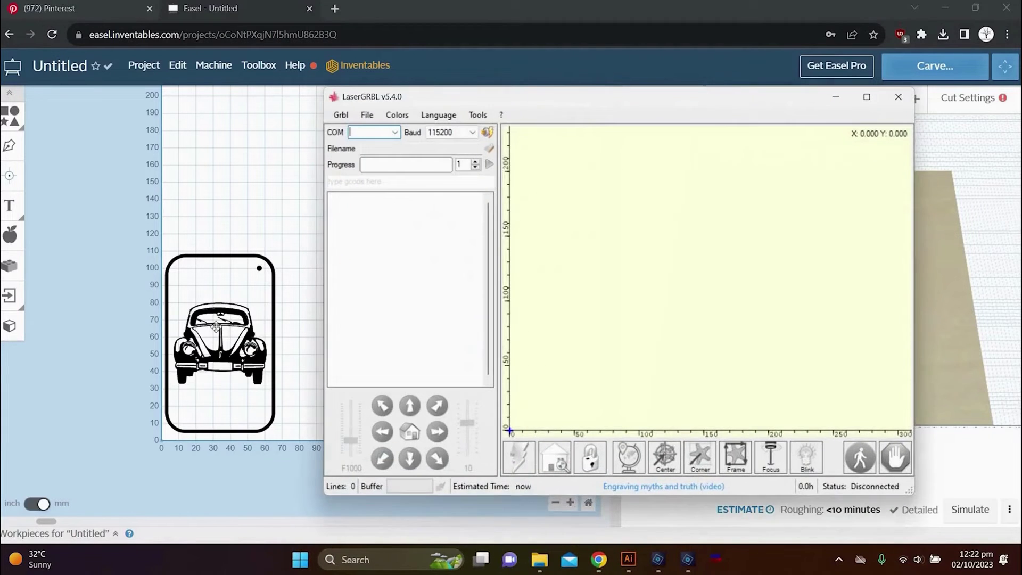
# Select the car in Easel, move its shape properties clear of the LaserGRBL window, and return to LaserGRBL
pyautogui.click(199, 304)
pyautogui.moveTo(55, 126); pyautogui.dragTo(39, 152)
pyautogui.click(717, 566)
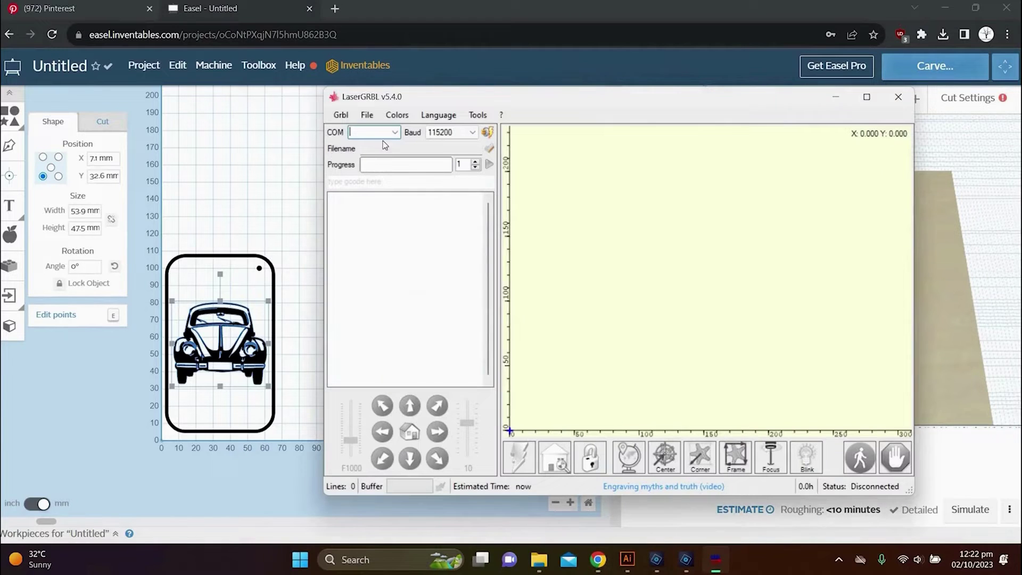
# Open the VW 2 image file in LaserGRBL for raster import
pyautogui.click(361, 116)
pyautogui.press('Down')
pyautogui.press('Return')
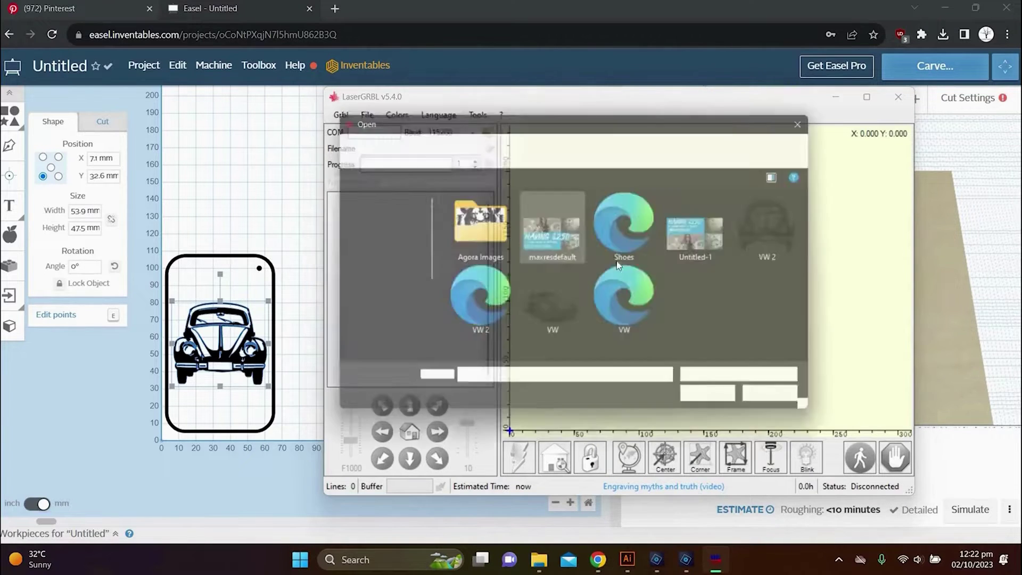
pyautogui.doubleClick(772, 244)
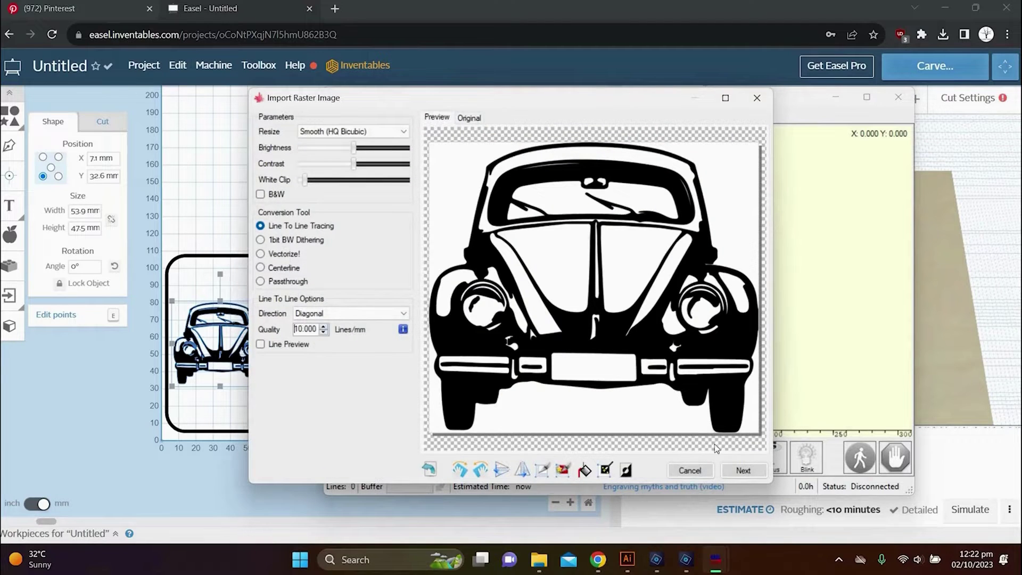
pyautogui.click(335, 318)
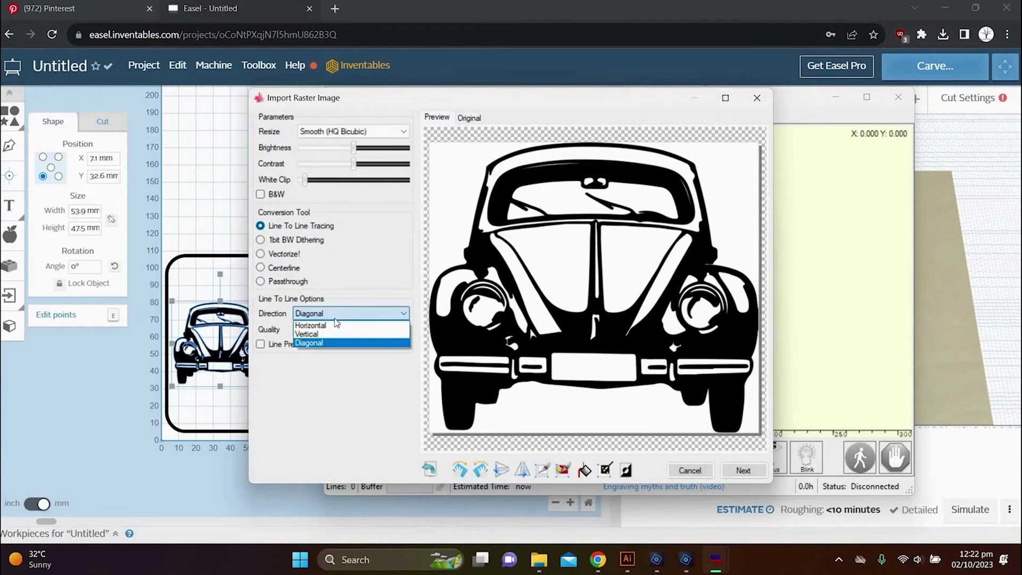
pyautogui.press('Escape')
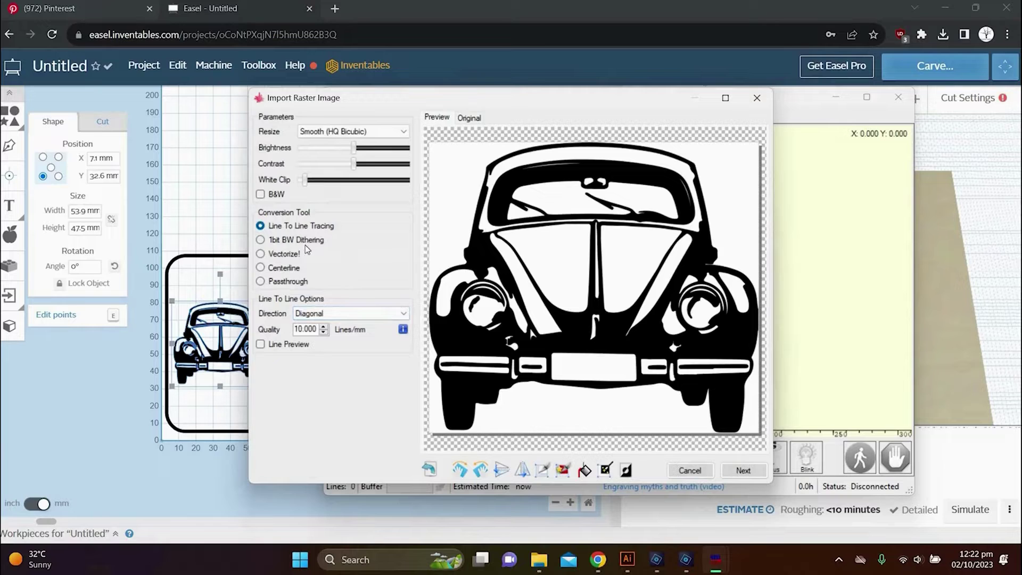
pyautogui.click(300, 240)
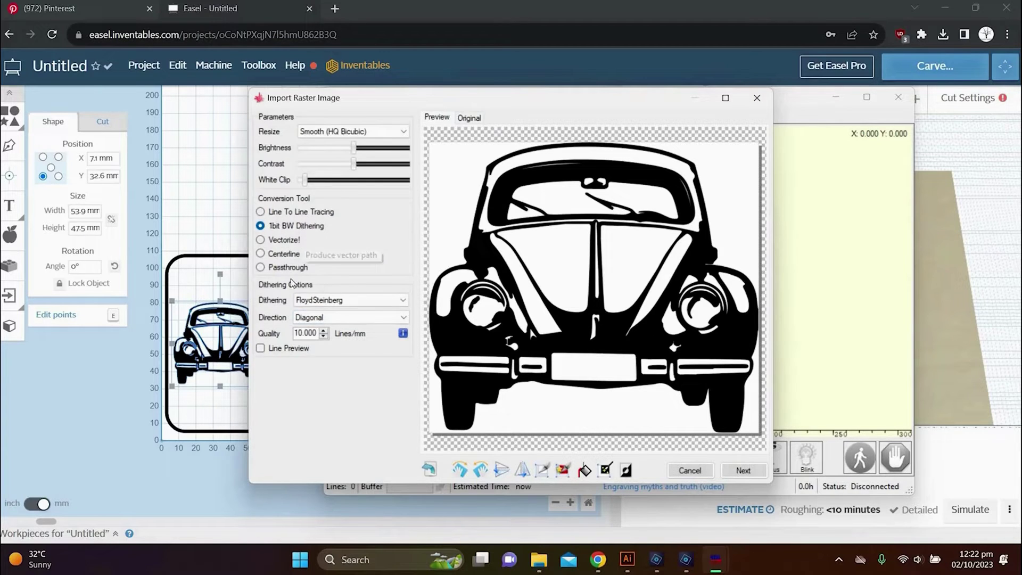
pyautogui.click(298, 226)
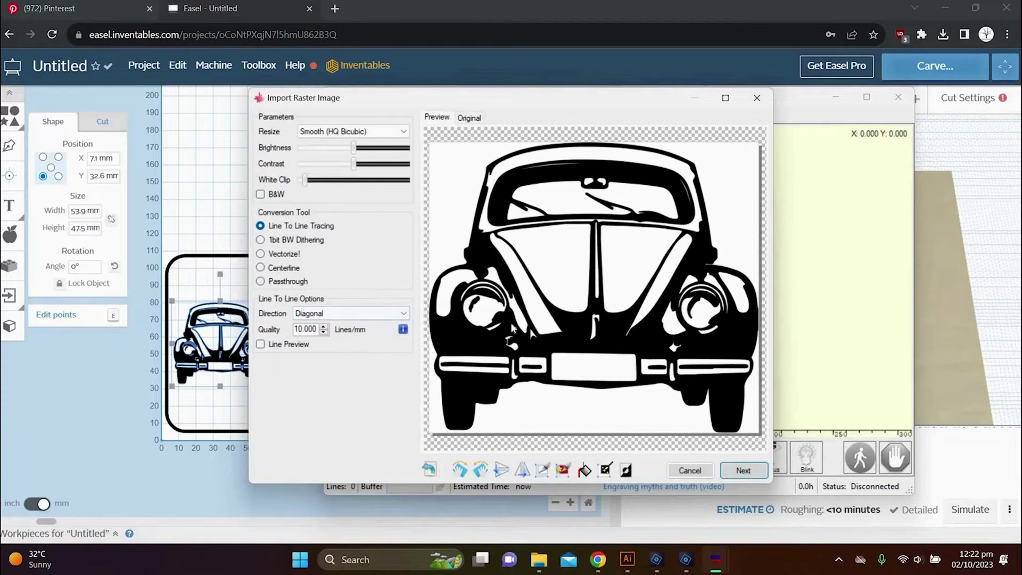
# Generate the engraving at 53.9 × 47.5 mm with offset X 7.1, Y 32.6 mm, matching the car's size and position in Easel
pyautogui.click(743, 470)
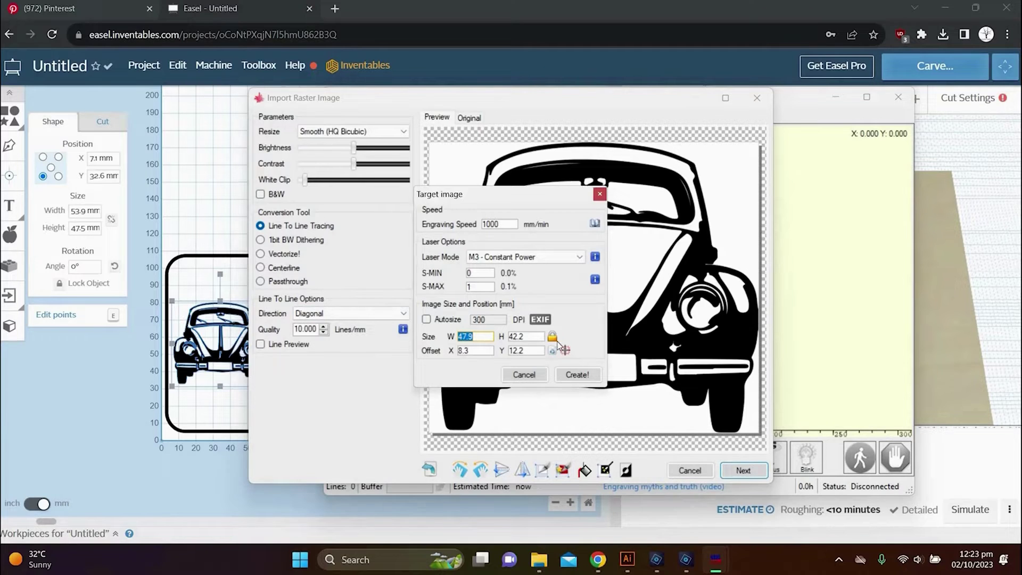
pyautogui.click(553, 337)
pyautogui.click(557, 319)
pyautogui.click(92, 157)
pyautogui.click(716, 559)
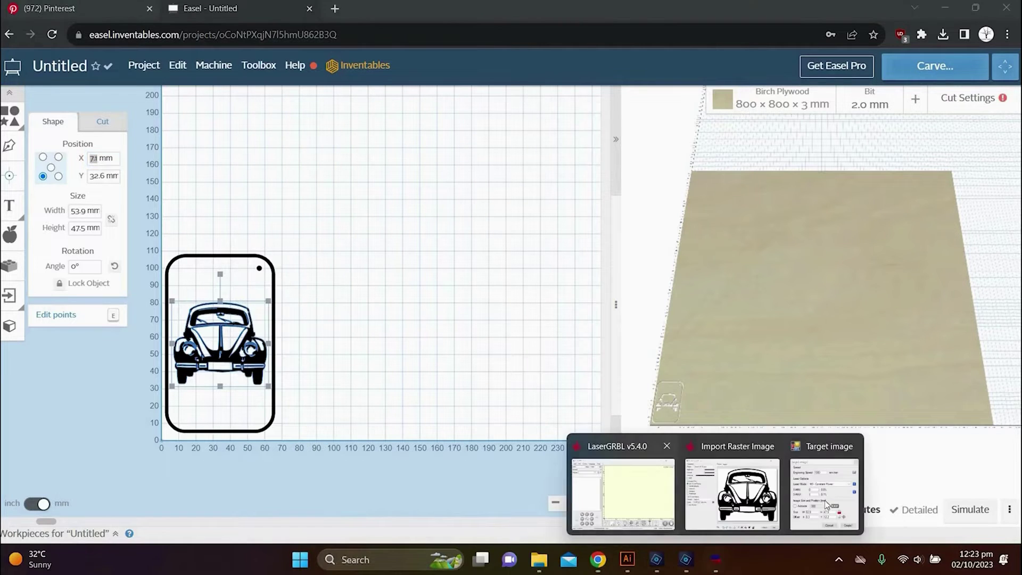
pyautogui.click(824, 495)
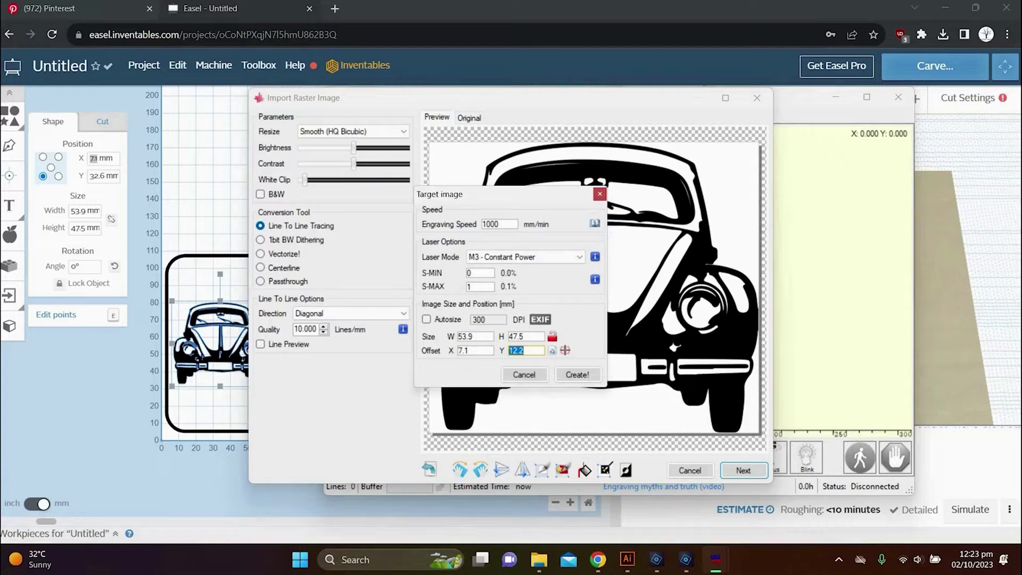
pyautogui.write('32')
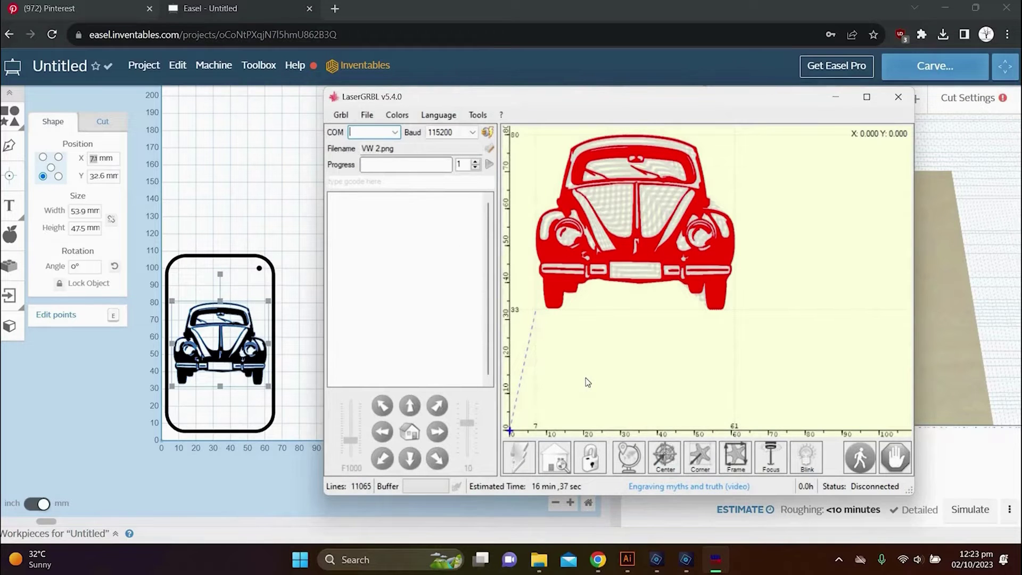
# Reopen the VW 2 image, set the line tracing quality to 8 lines/mm, and generate the engraving again
pyautogui.click(367, 115)
pyautogui.click(397, 157)
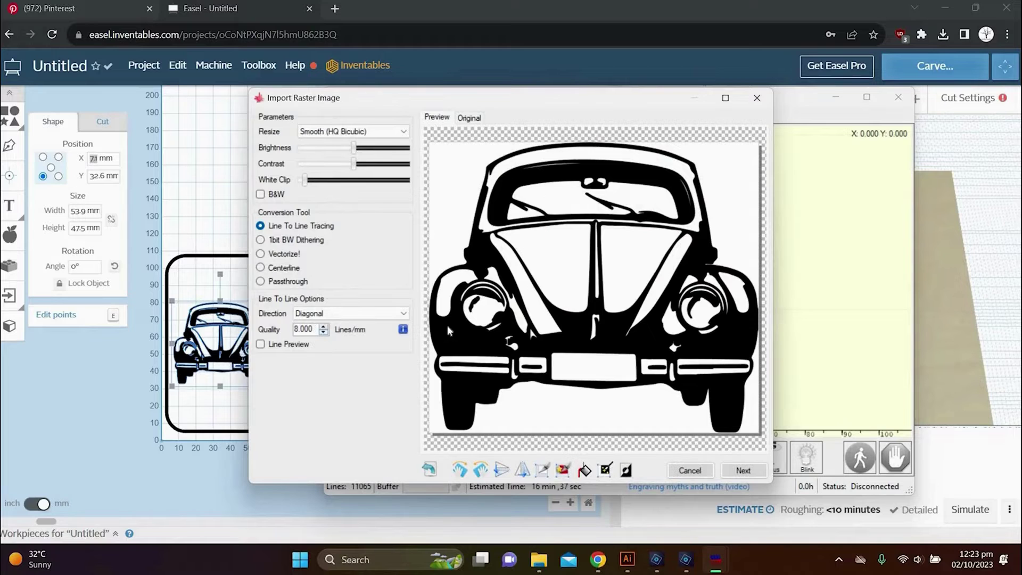
pyautogui.press('Return')
pyautogui.press('Return')
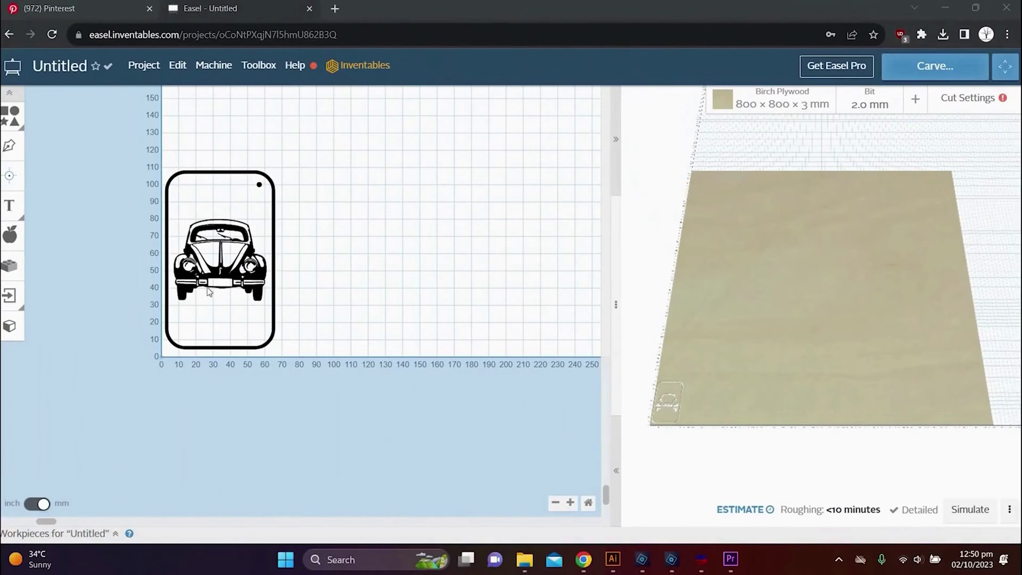
# In Easel, delete the car artwork from inside the rounded rectangle
pyautogui.click(207, 288)
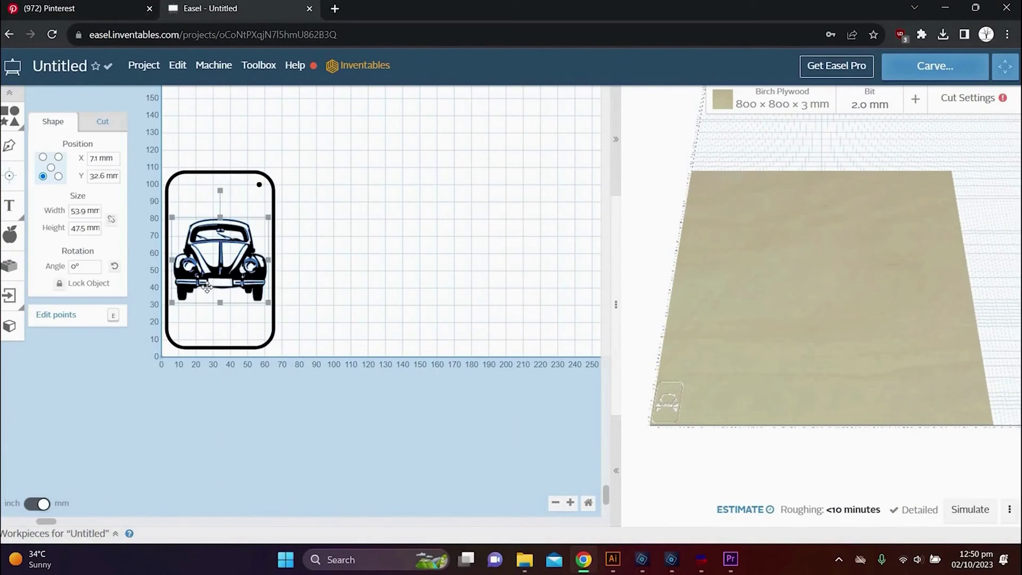
pyautogui.press('Delete')
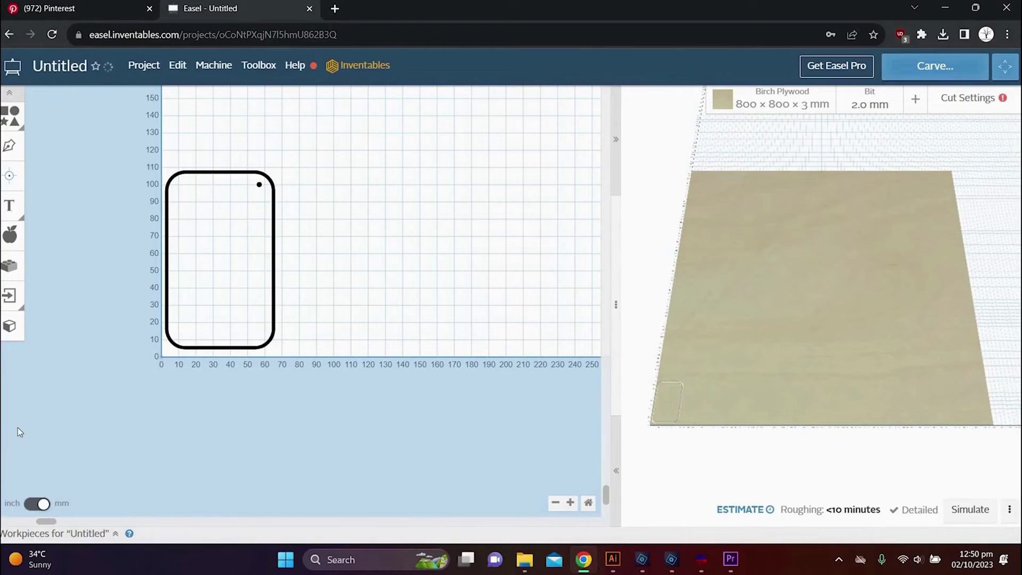
pyautogui.click(235, 277)
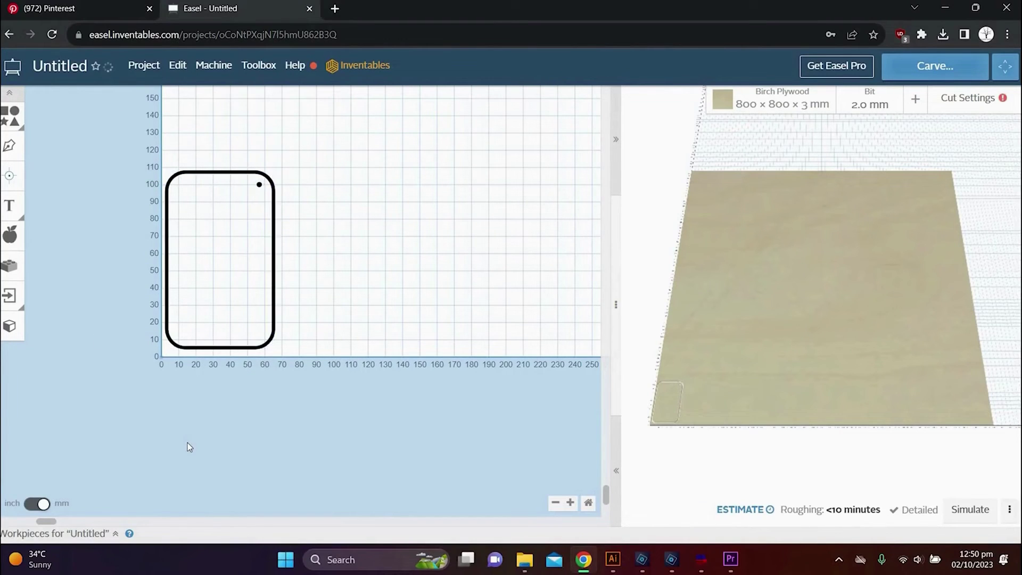